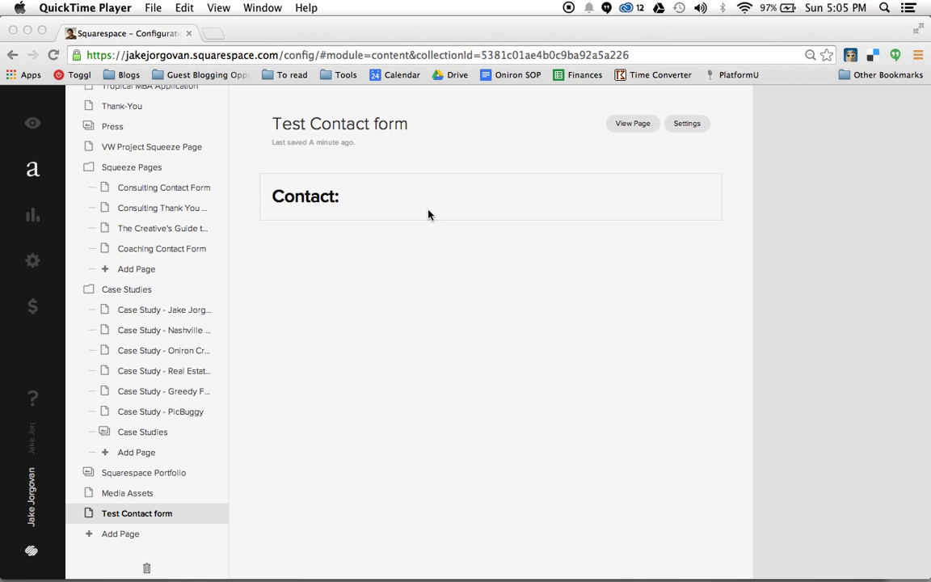
Select the Contact: heading text, then leave the heading block so the insertion point below it appears.
left_click(379, 203)
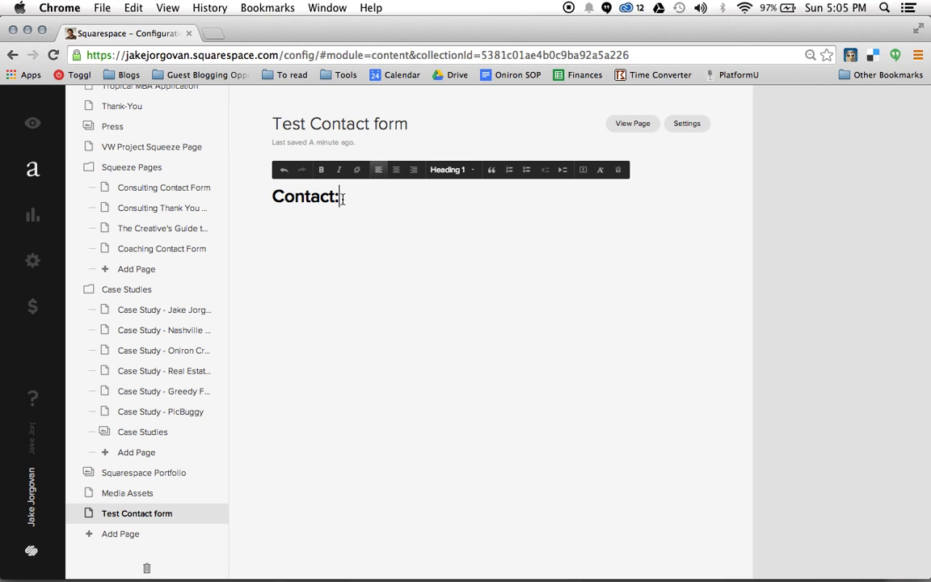
left_click_drag(345, 197, 272, 197)
left_click(367, 197)
left_click(357, 253)
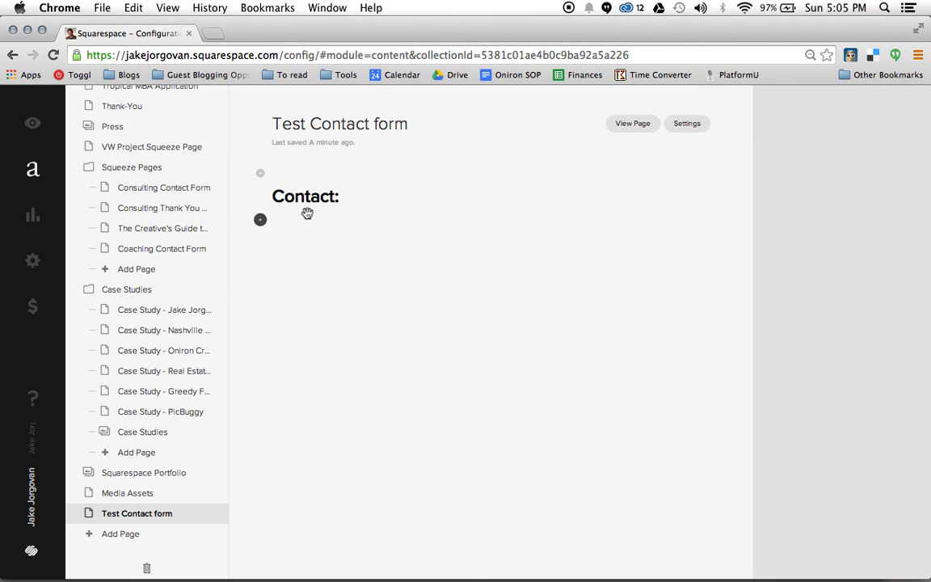
Insert a Form block from the More section directly below the Contact: heading.
left_click(261, 220)
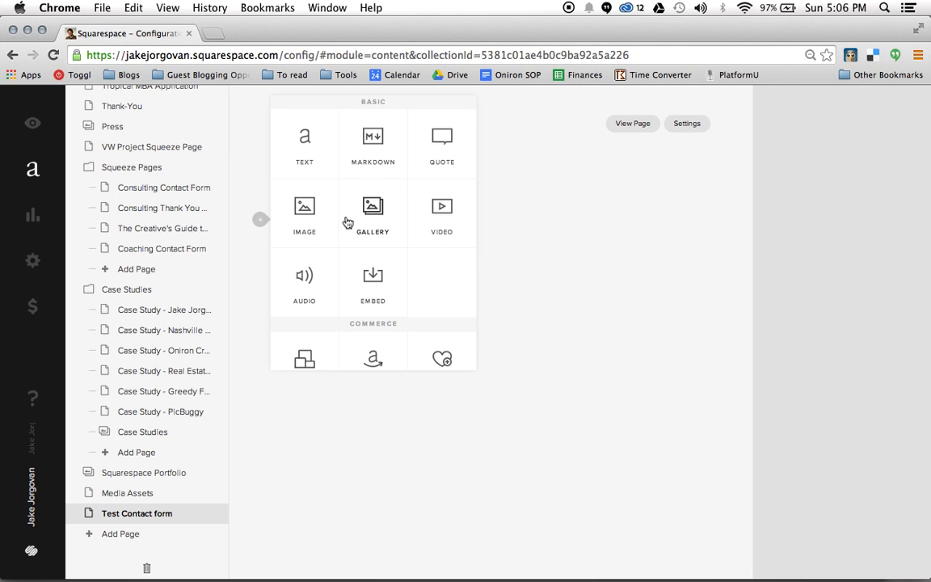
scroll(348, 222, "down", 2)
scroll(347, 222, "down", 5)
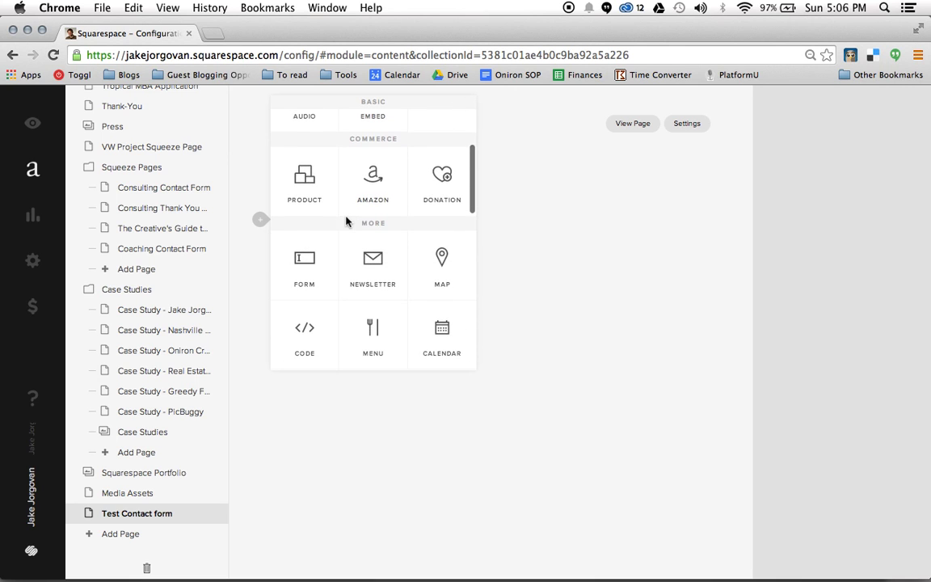
scroll(372, 228, "down", 2)
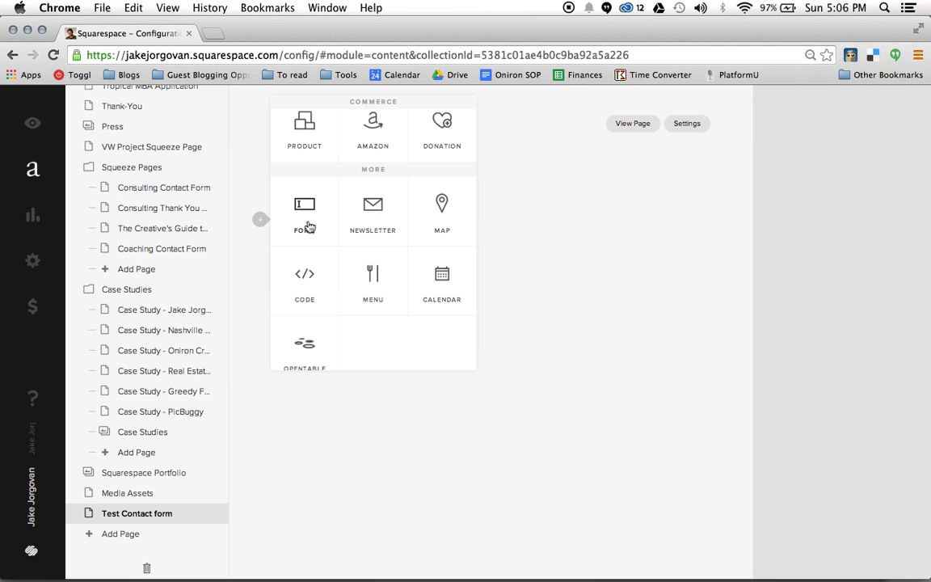
left_click(304, 216)
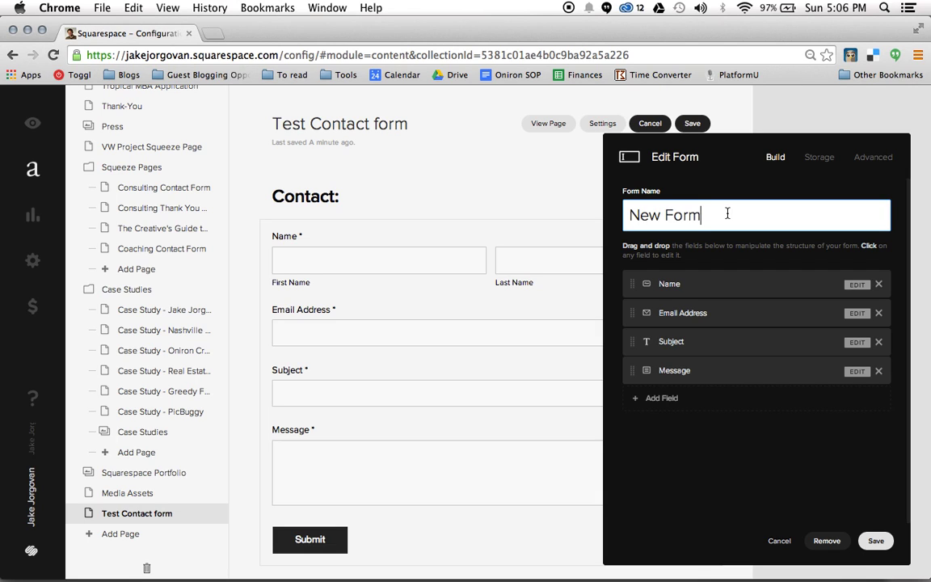
Change the form name from New Form to 'Test Contact Form'.
left_click_drag(723, 212, 629, 216)
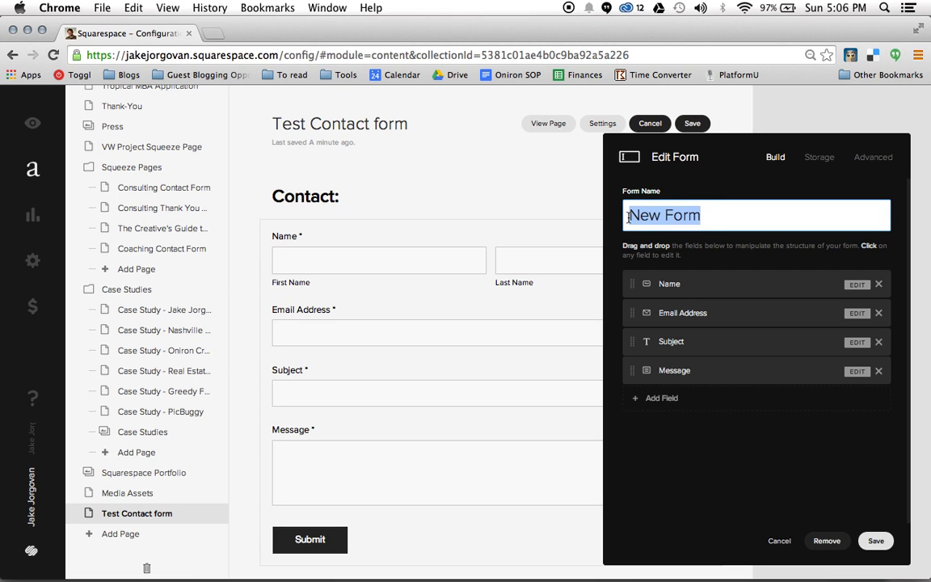
type("C")
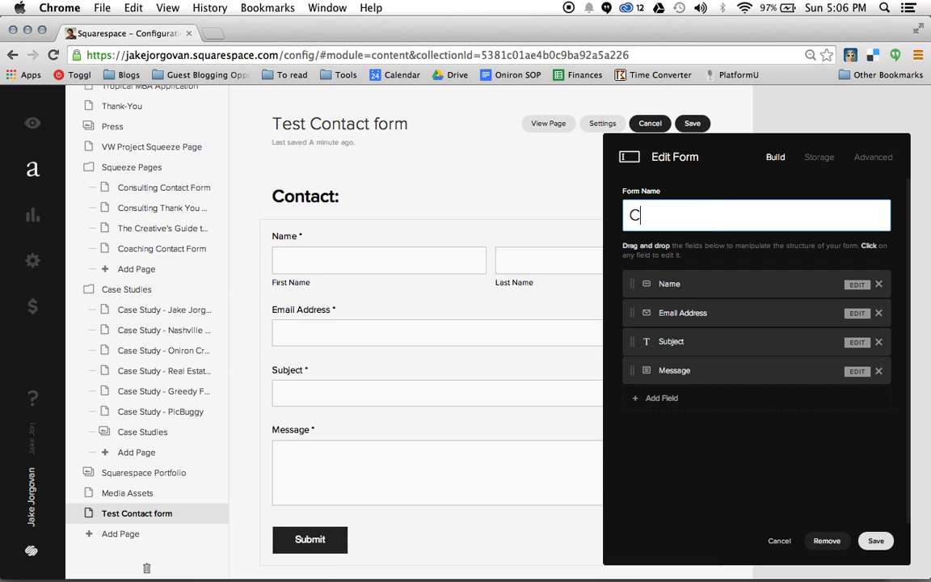
key("BackSpace")
type("Test Contact Form")
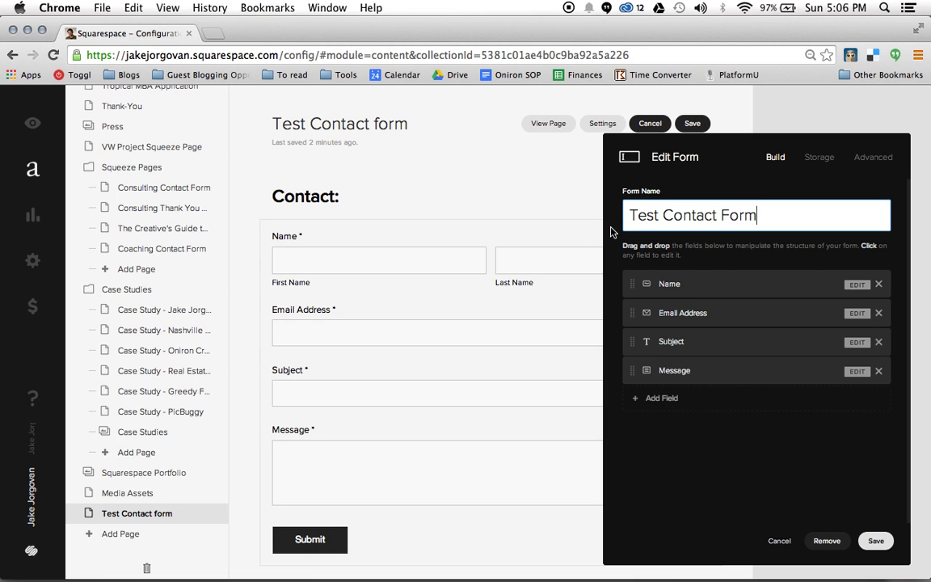
left_click(611, 234)
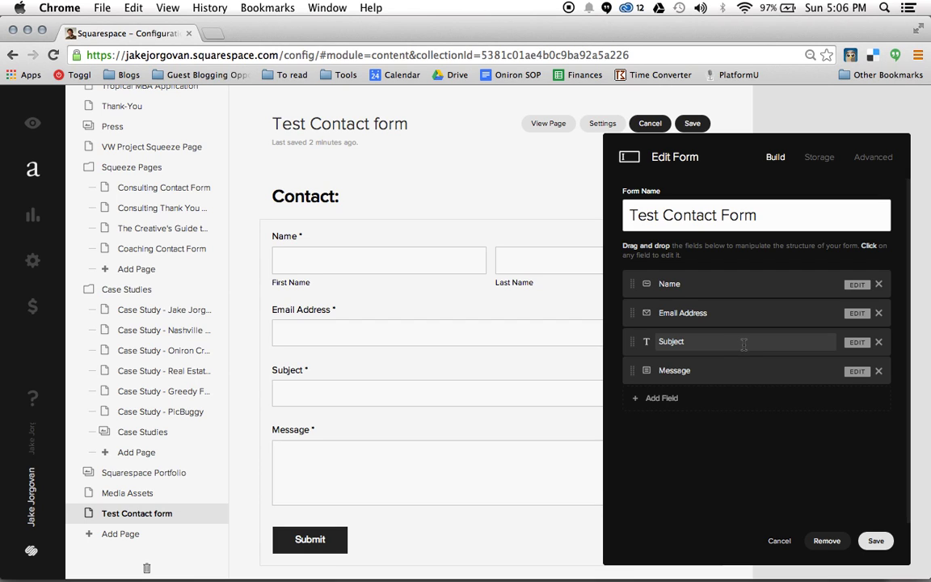
Delete and confirm removal of the Subject field, then bring up the Add Field chooser.
left_click(878, 342)
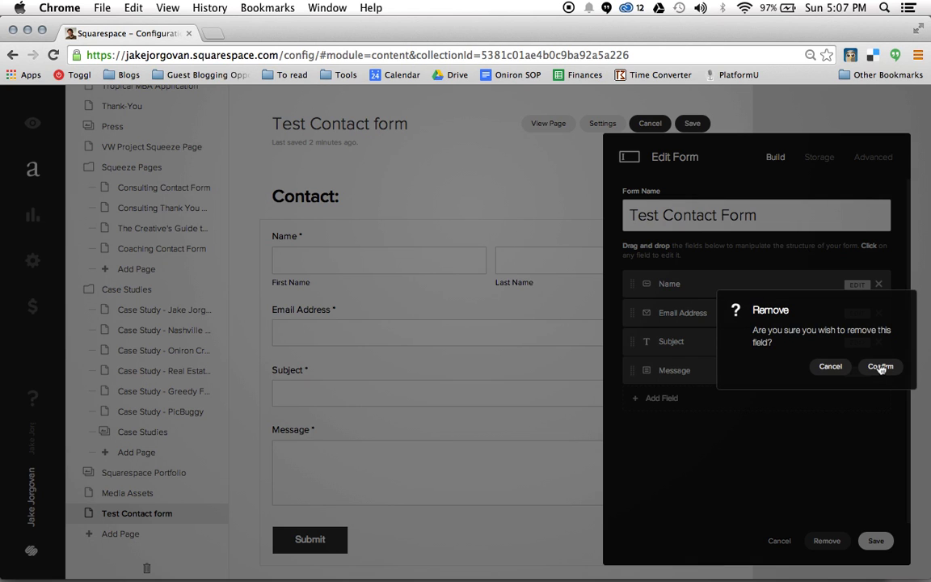
left_click(880, 367)
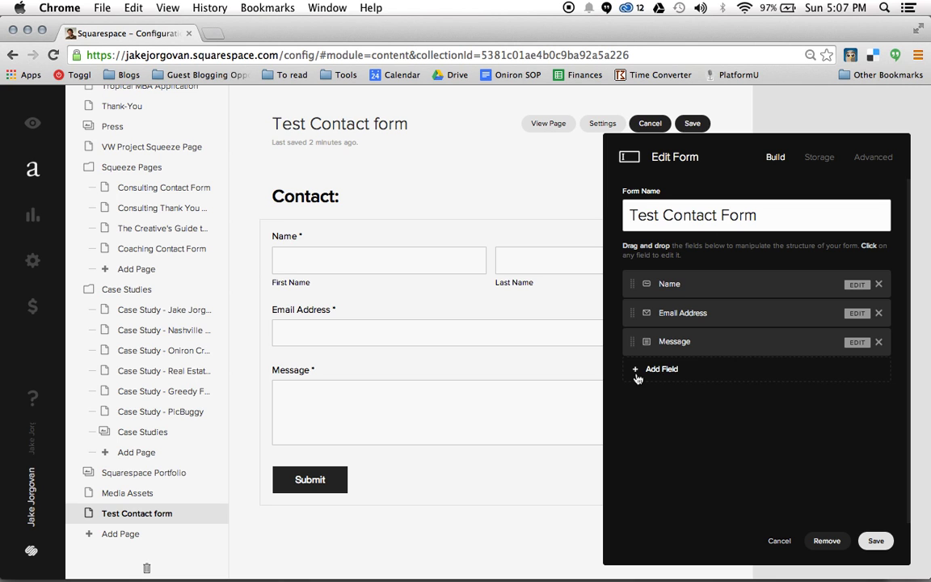
left_click(637, 371)
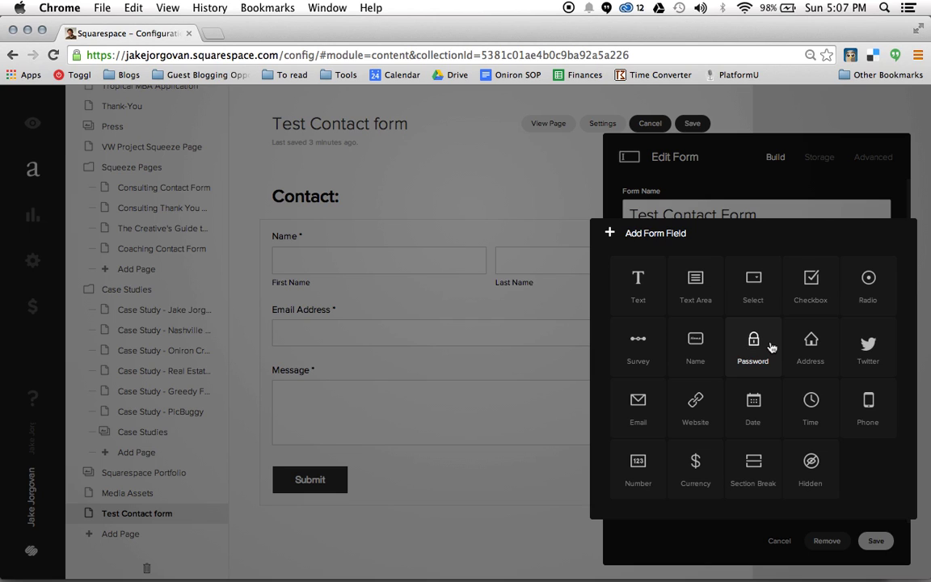
Add a Phone field after Message, leaving it optional rather than required.
left_click(869, 408)
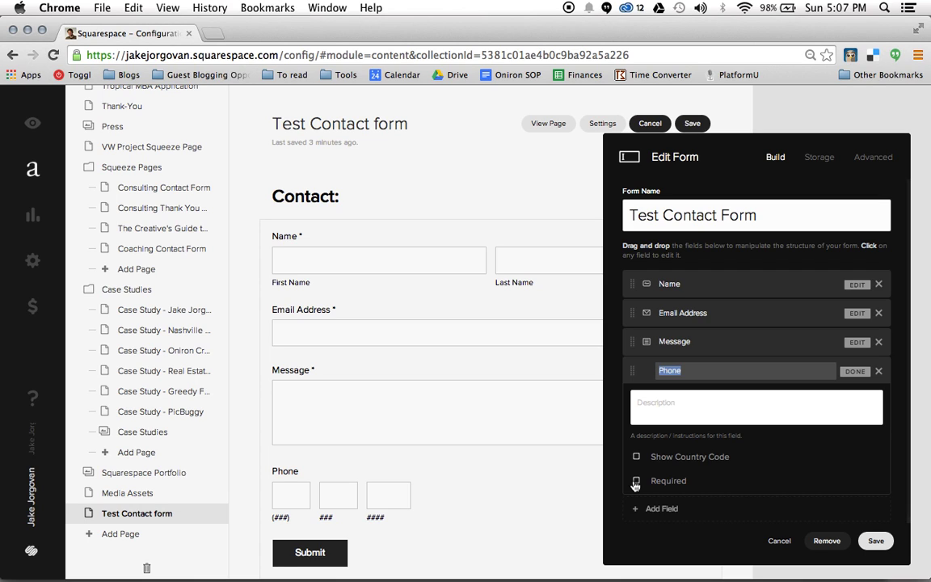
left_click(636, 482)
left_click(637, 482)
left_click(855, 373)
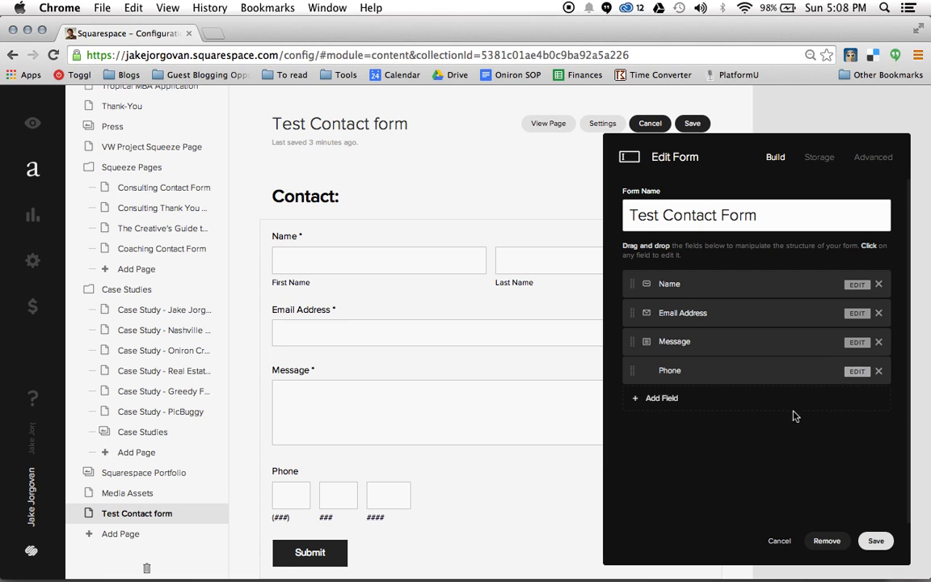
Add an Address field with address, city, state, postal code and country inputs below Phone.
left_click(633, 401)
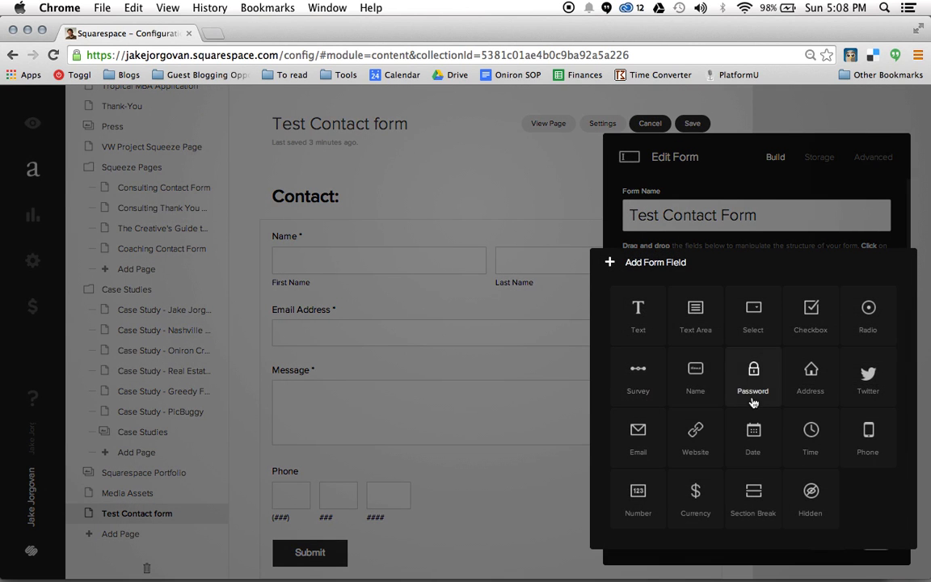
left_click(804, 382)
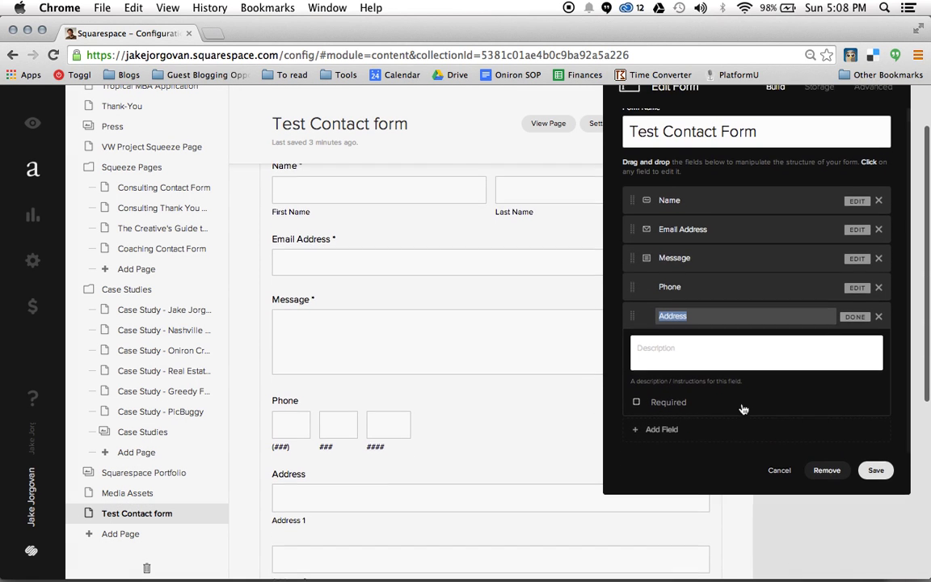
scroll(513, 365, "down", 5)
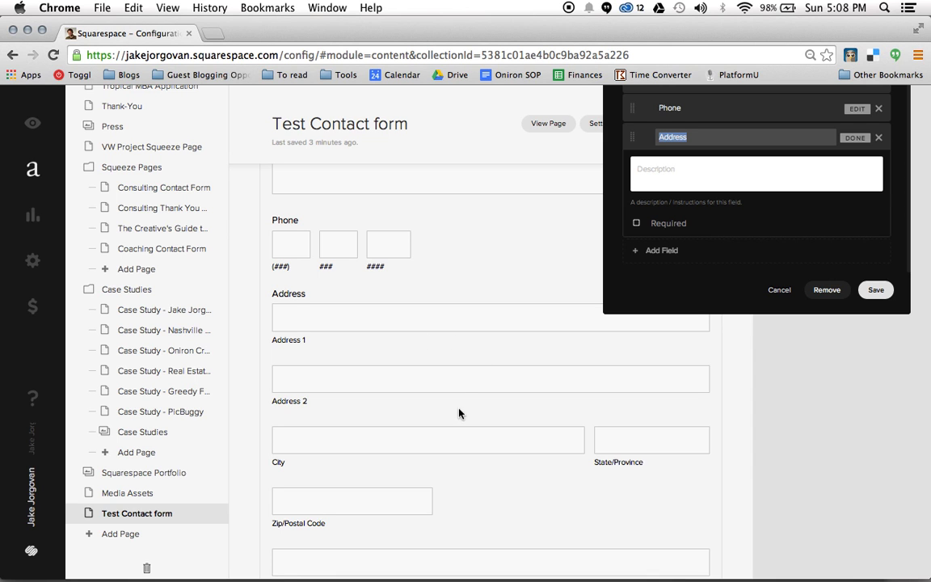
scroll(444, 442, "down", 2)
scroll(444, 442, "up", 5)
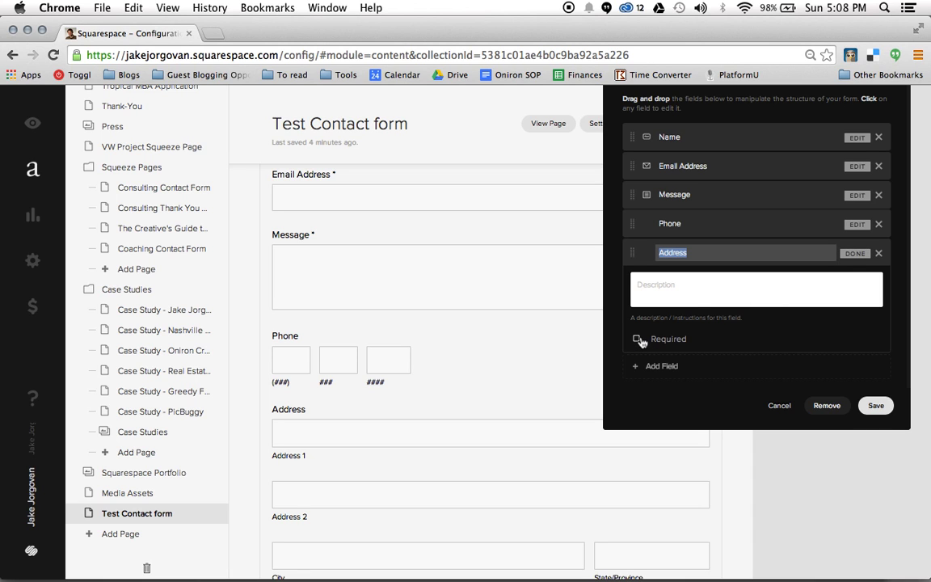
left_click(855, 252)
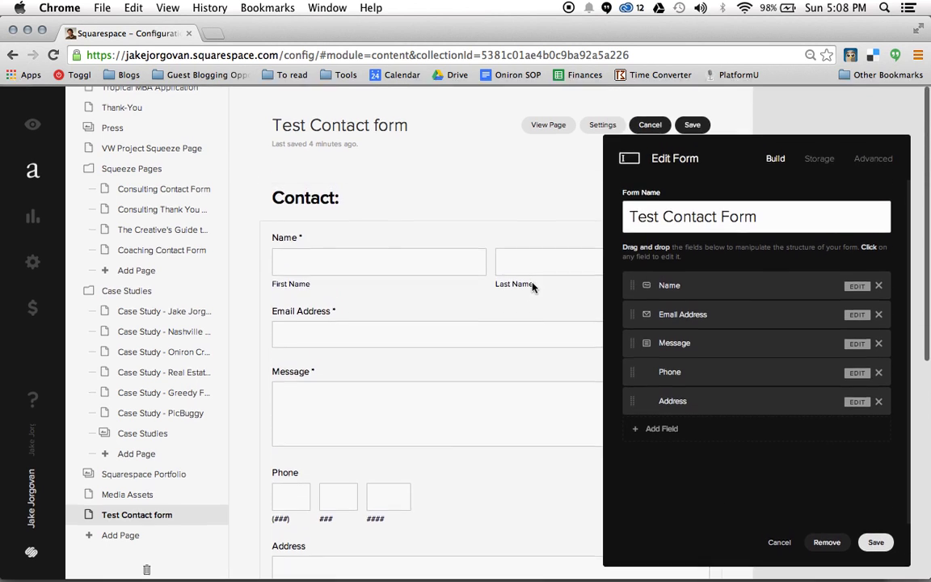
Drag Phone, then Address, above Message for the order Name, Email Address, Phone, Address, Message.
scroll(532, 286, "down", 2)
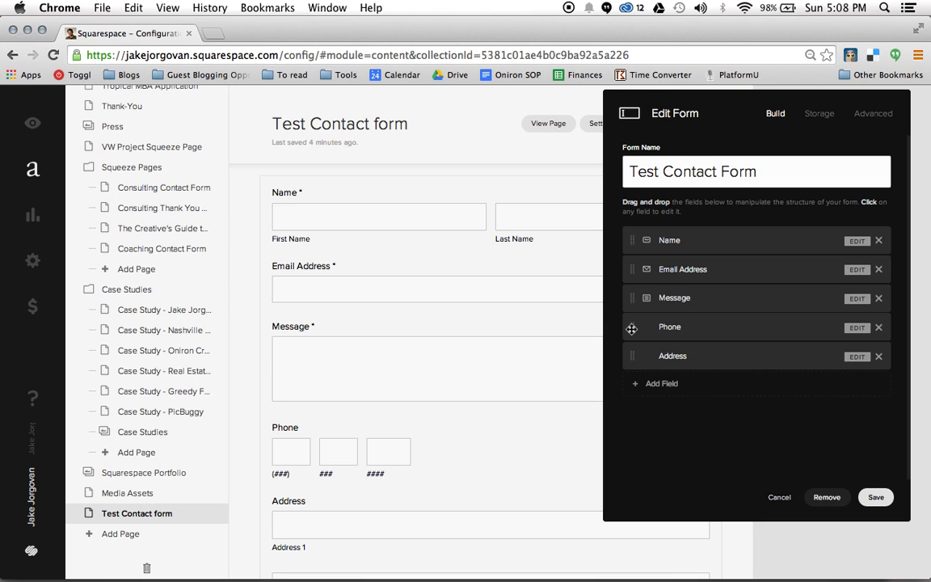
left_click_drag(631, 329, 630, 298)
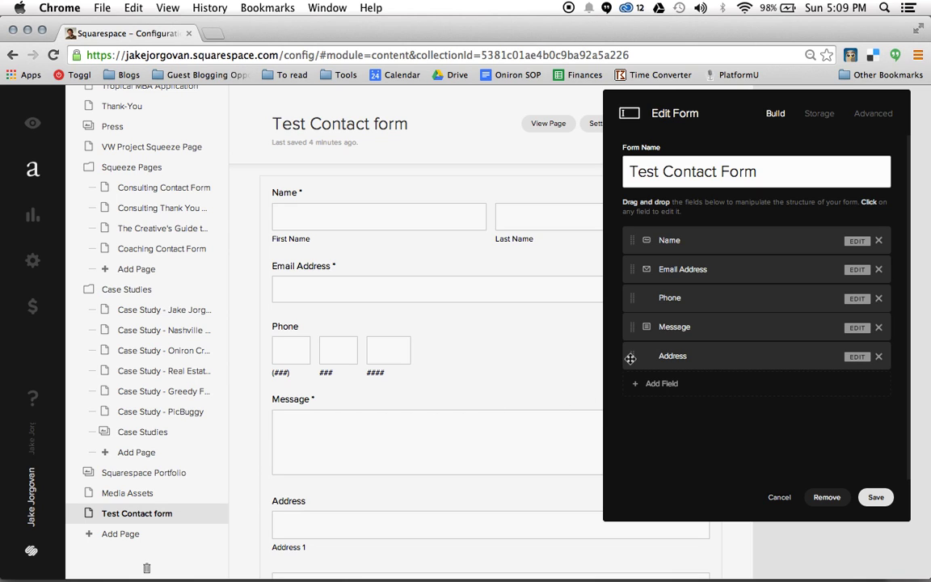
left_click_drag(630, 358, 634, 329)
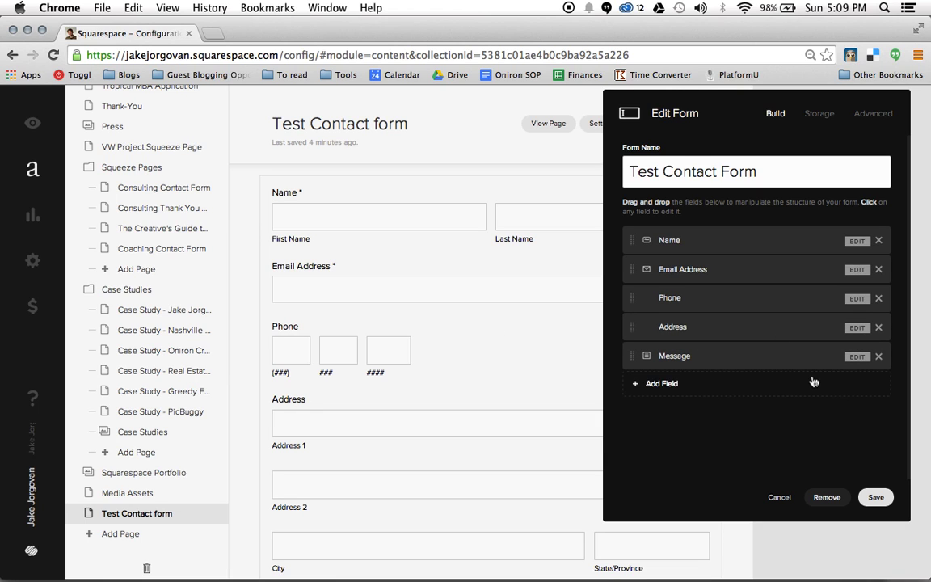
scroll(813, 380, "down", 3)
scroll(472, 391, "down", 10)
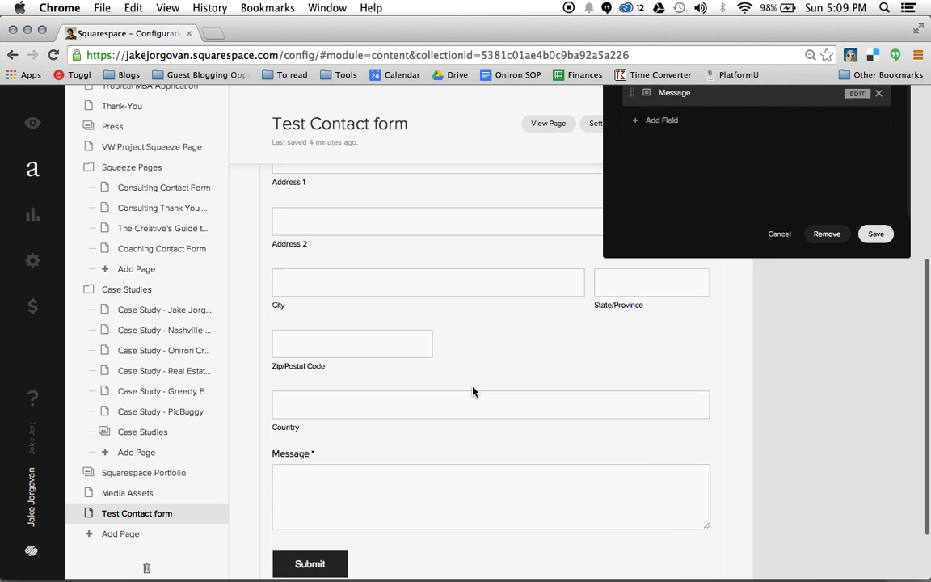
scroll(473, 391, "up", 10)
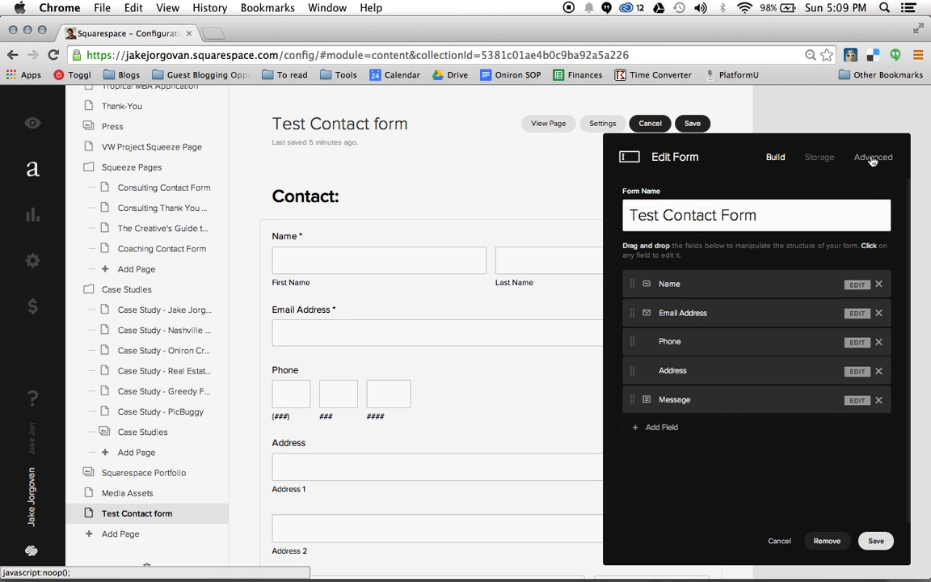
On the Storage tab, connect Email storage delivering submissions to the site owner's email address.
left_click(819, 157)
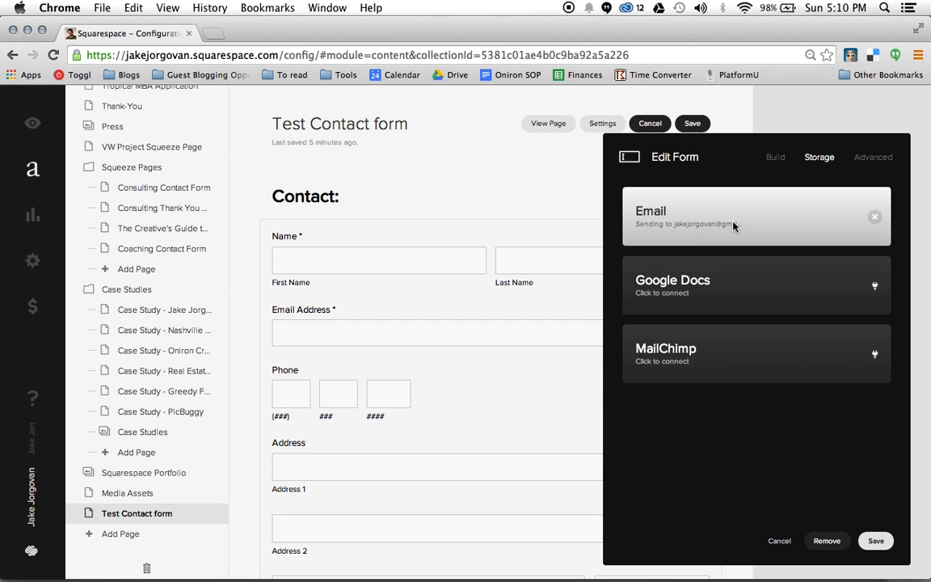
left_click(875, 218)
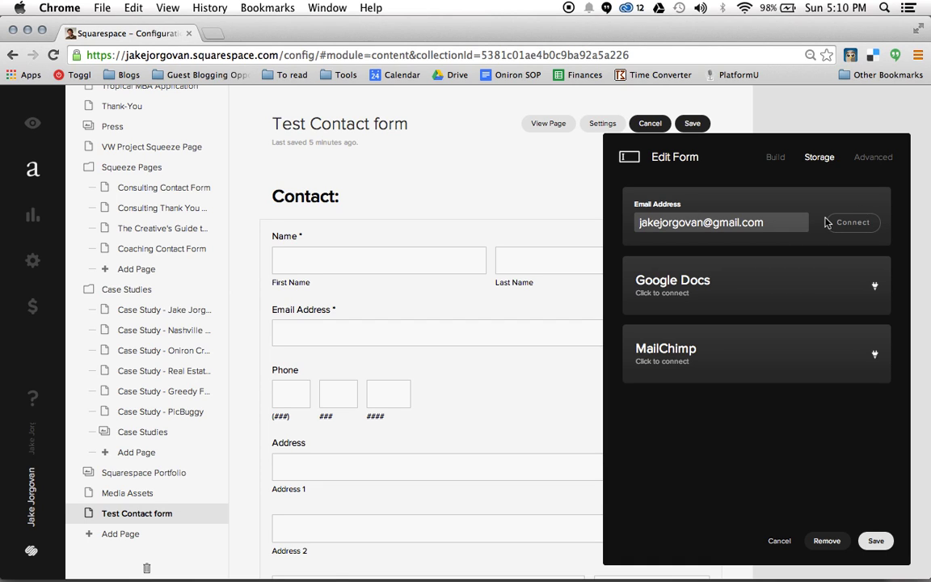
left_click(797, 220)
key("super+a")
type("info@")
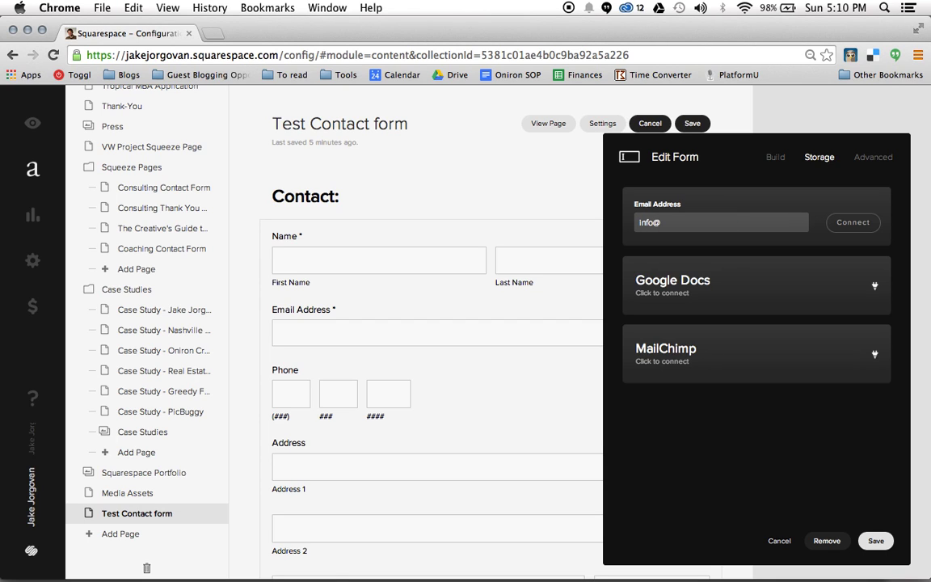
key("super+a")
left_click(857, 224)
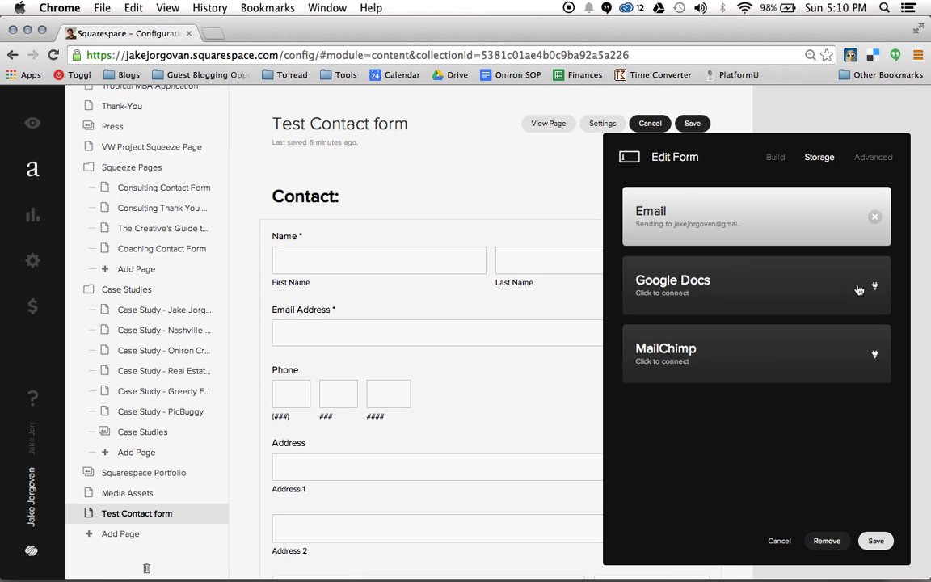
Connect Google Docs storage by choosing the Google account and accepting Squarespace's offline access request.
left_click(858, 289)
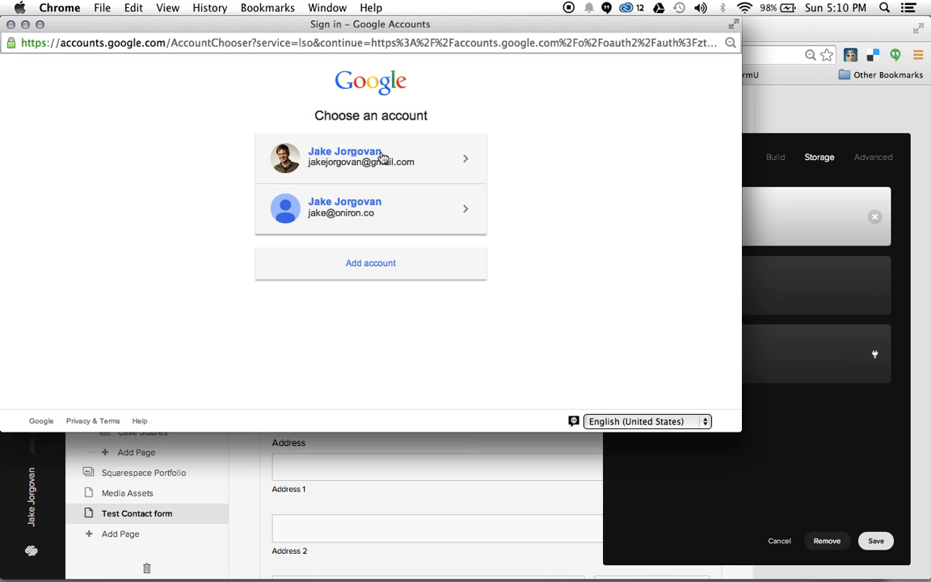
left_click(383, 158)
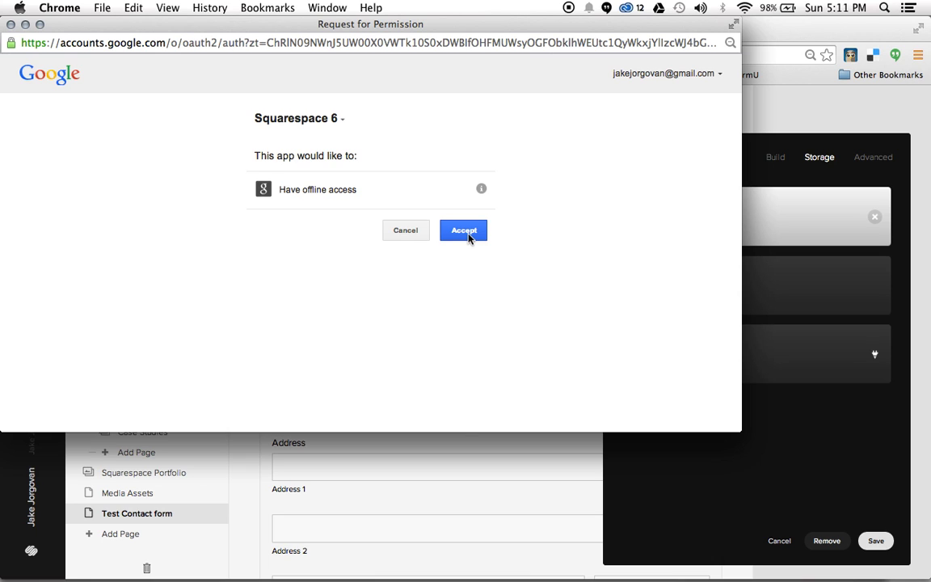
left_click(466, 232)
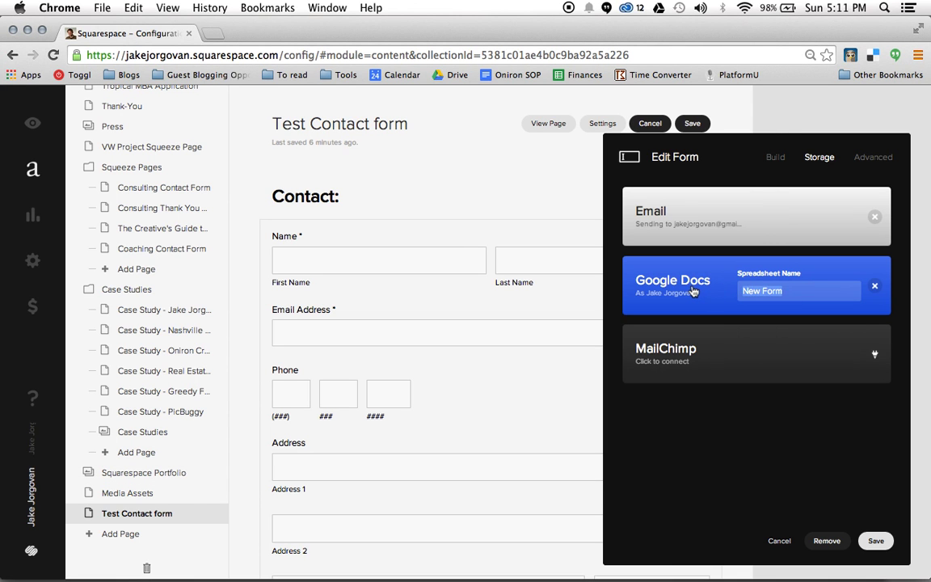
Rename the Google Docs spreadsheet from New Form to 'Test Contact Form'.
type("Test ")
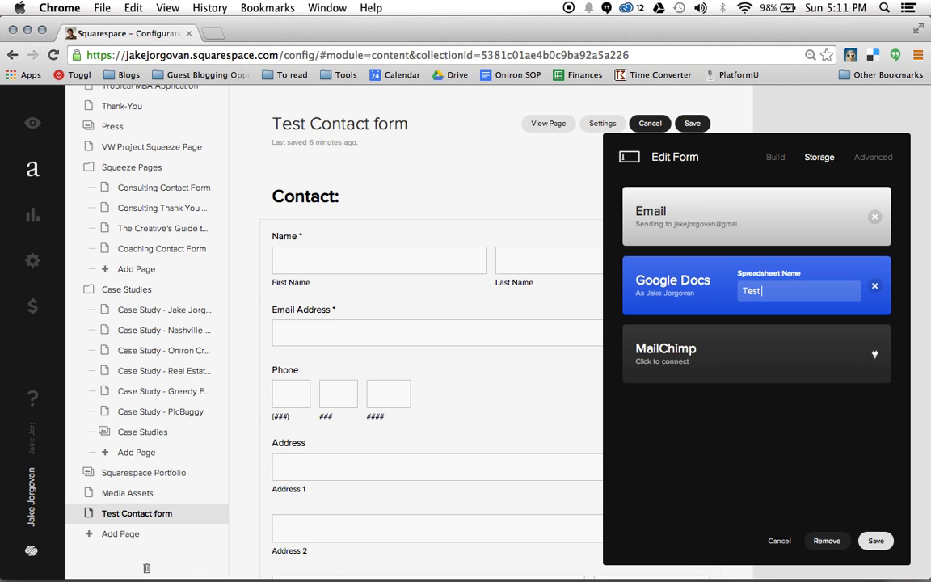
type("Contact Form")
left_click(833, 436)
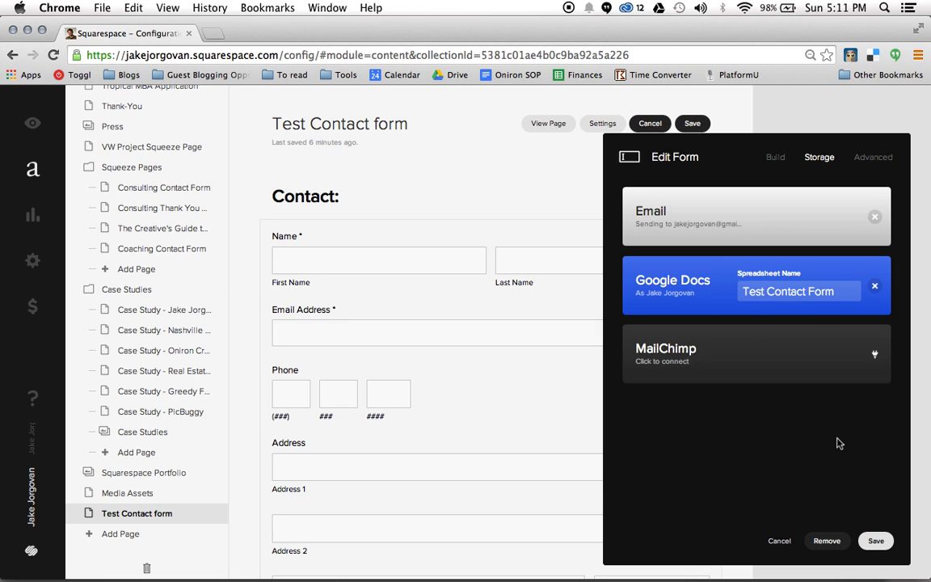
Replace the submit button label 'Submit' with 'Say Hello' in the Advanced settings and save.
left_click(884, 157)
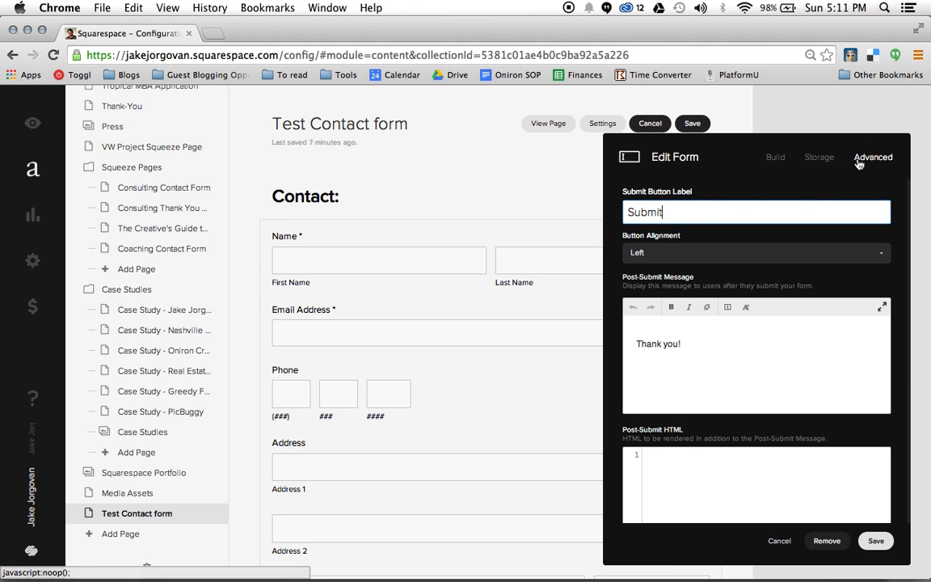
scroll(465, 282, "down", 10)
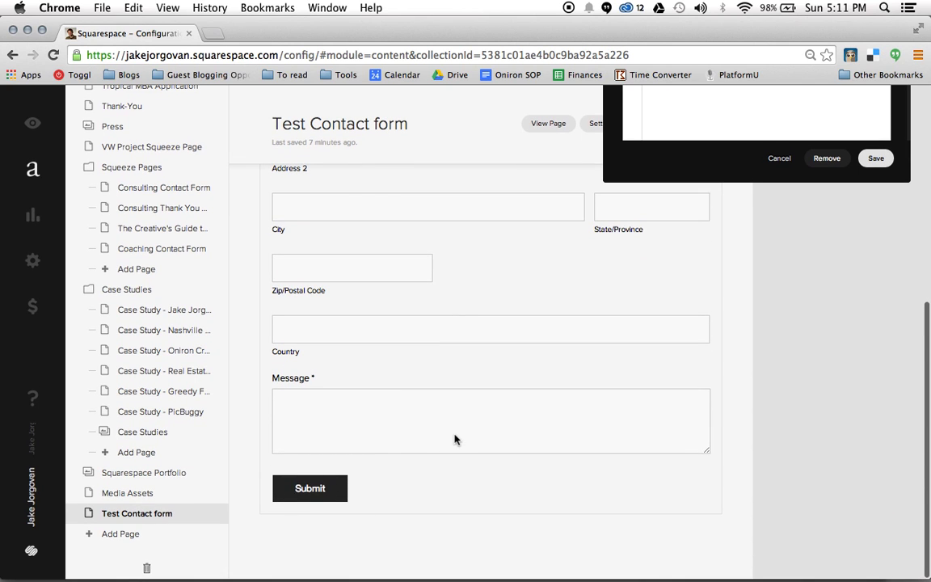
scroll(454, 436, "up", 6)
scroll(454, 438, "up", 4)
key("super+a")
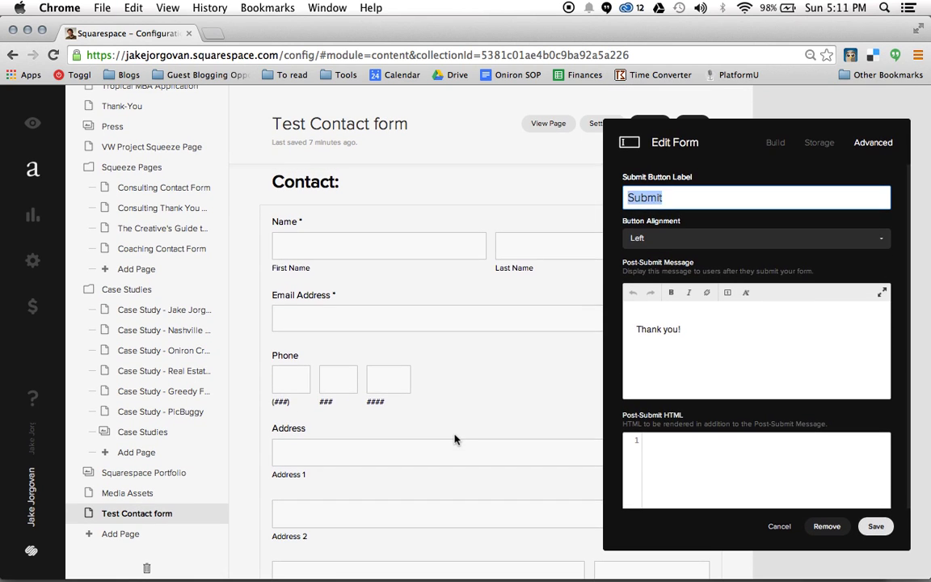
type("Say Hello")
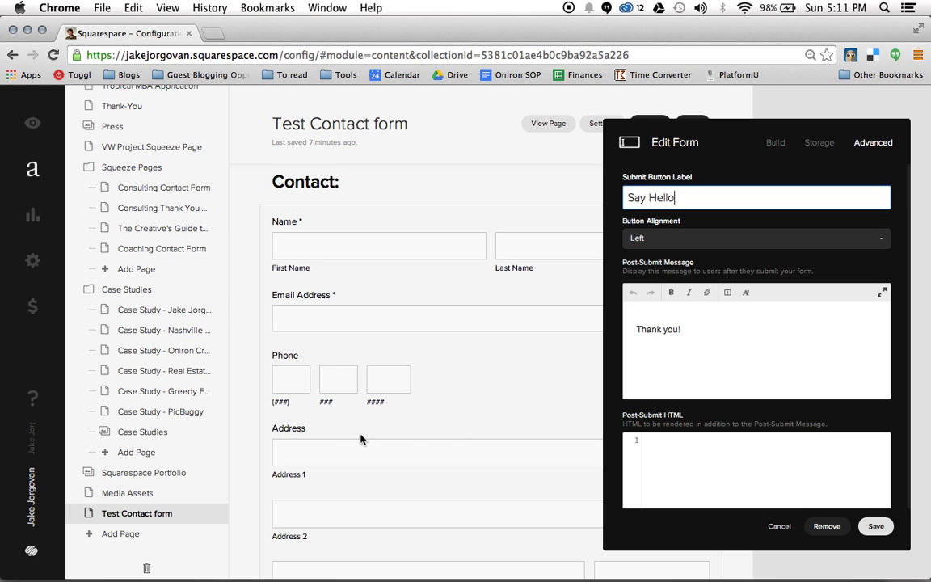
scroll(499, 343, "down", 9)
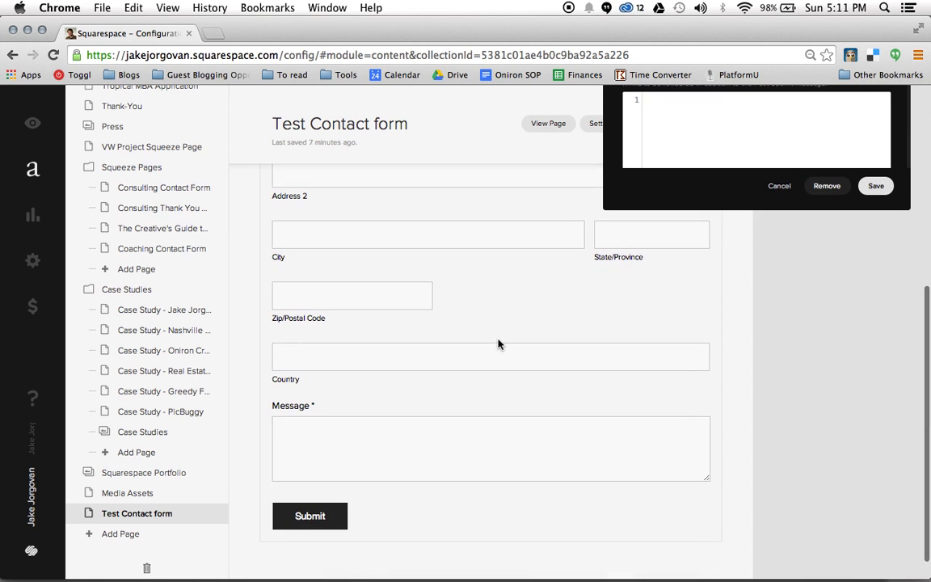
scroll(664, 343, "up", 5)
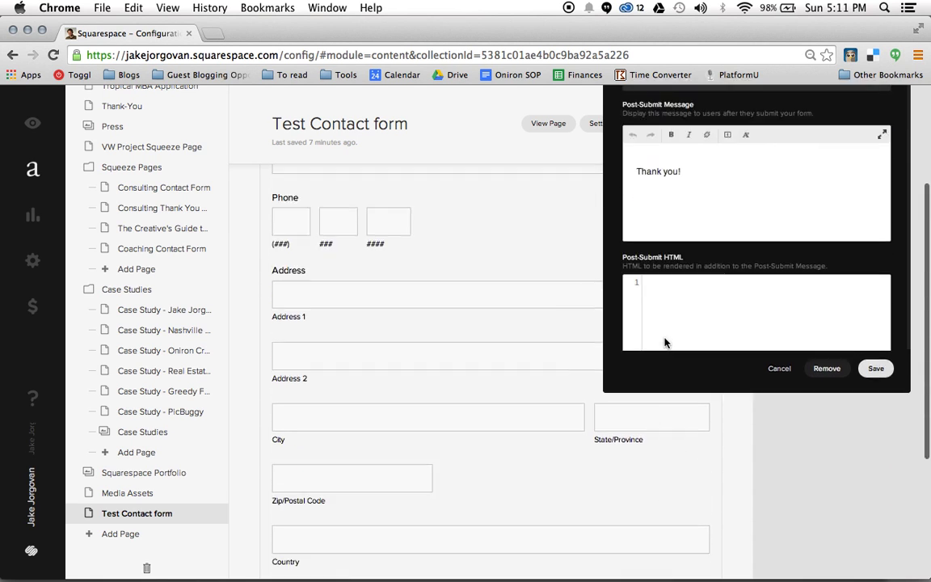
left_click(875, 368)
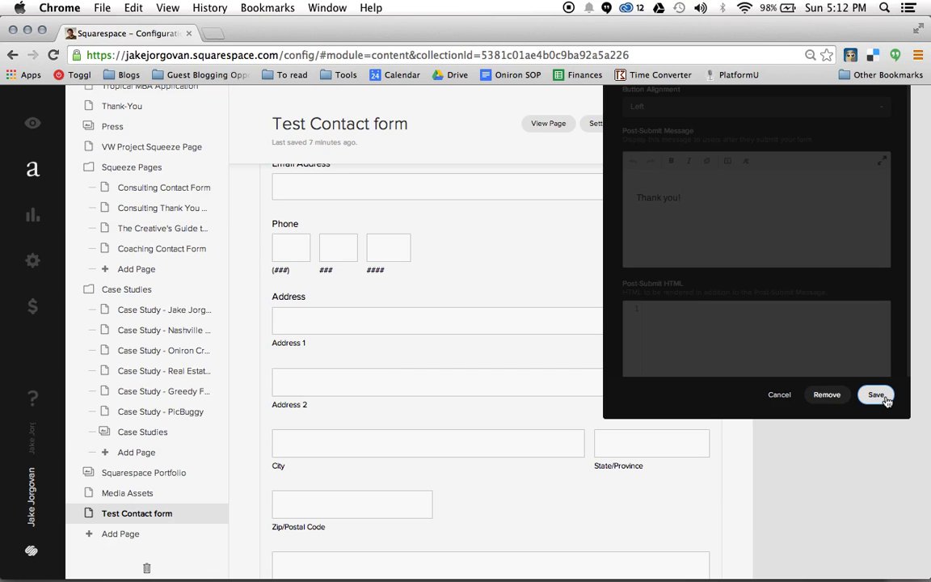
Close the form editor, confirm the button reads 'Say Hello', and reopen the contact form's settings.
left_click(881, 396)
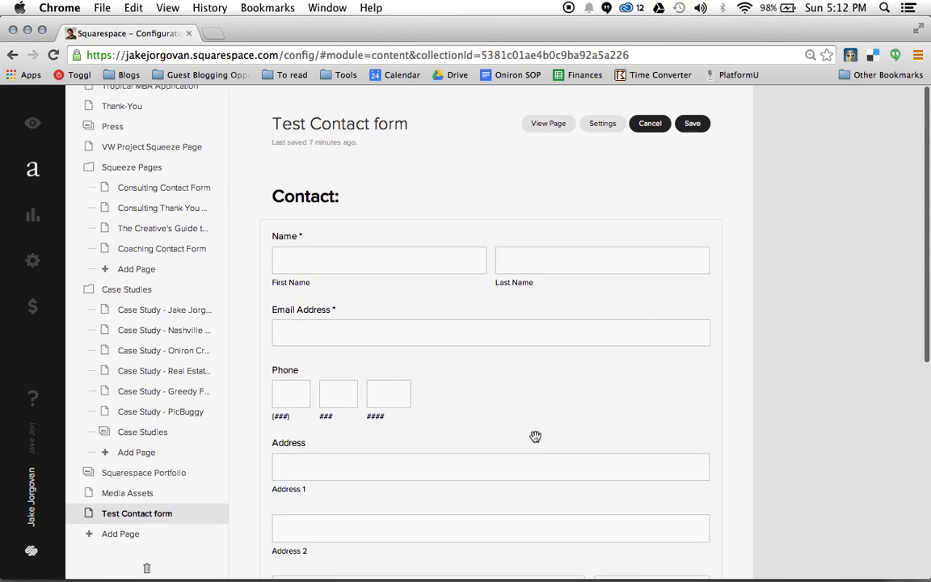
scroll(667, 264, "down", 5)
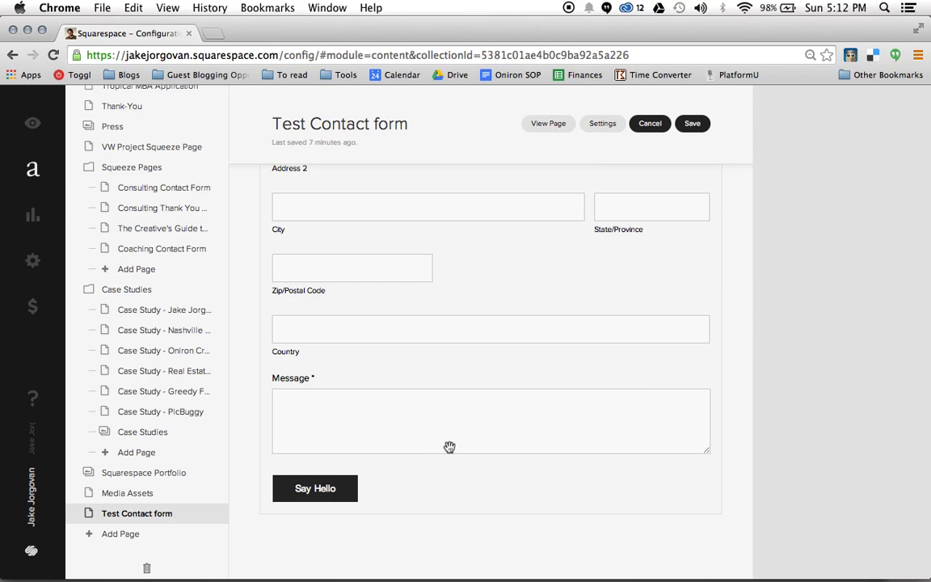
scroll(666, 401, "up", 5)
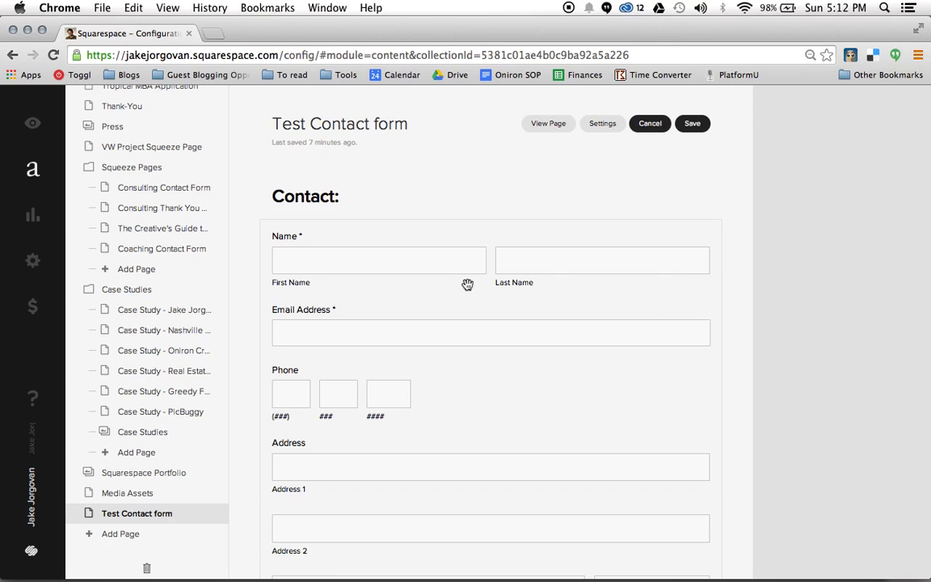
left_click(340, 294)
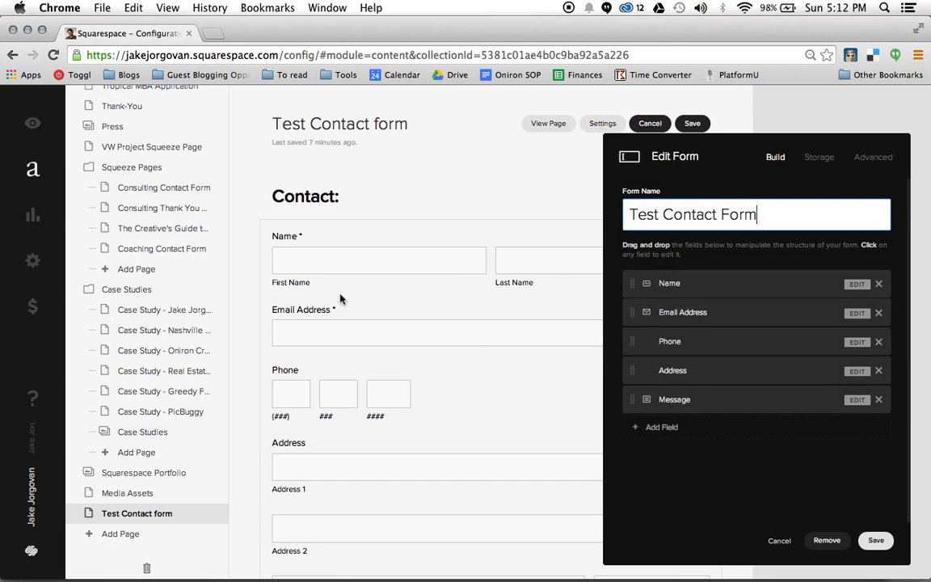
Set the form's Button Alignment to Center in the Advanced settings.
left_click(880, 158)
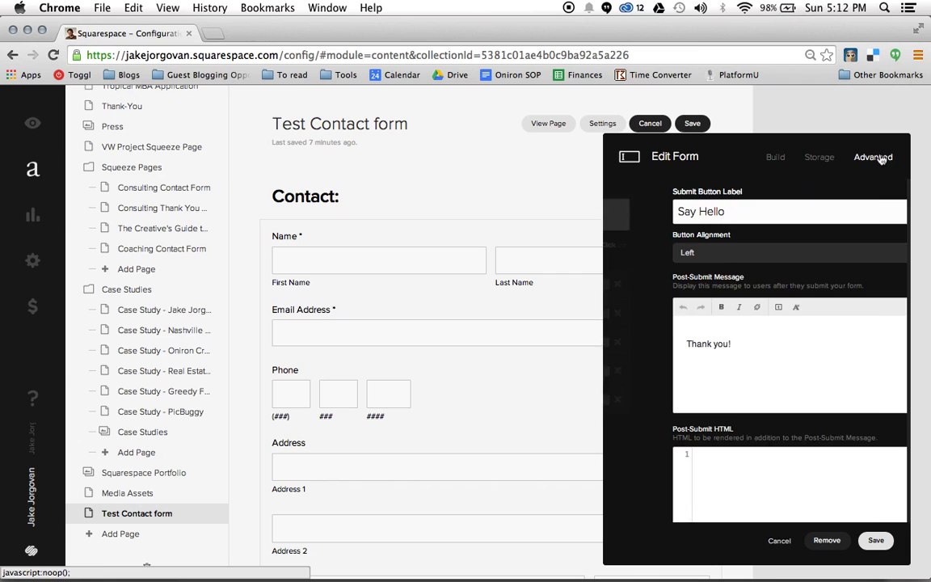
left_click(746, 257)
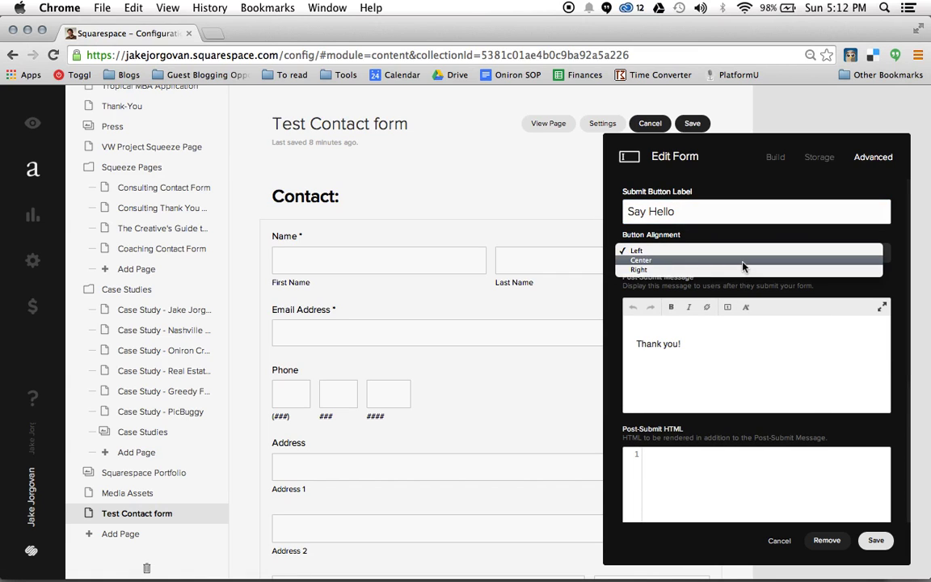
left_click(743, 262)
Change the Post-Submit Message to 'Thank you for contacting us, we will get back with you shortly.'.
scroll(515, 370, "down", 5)
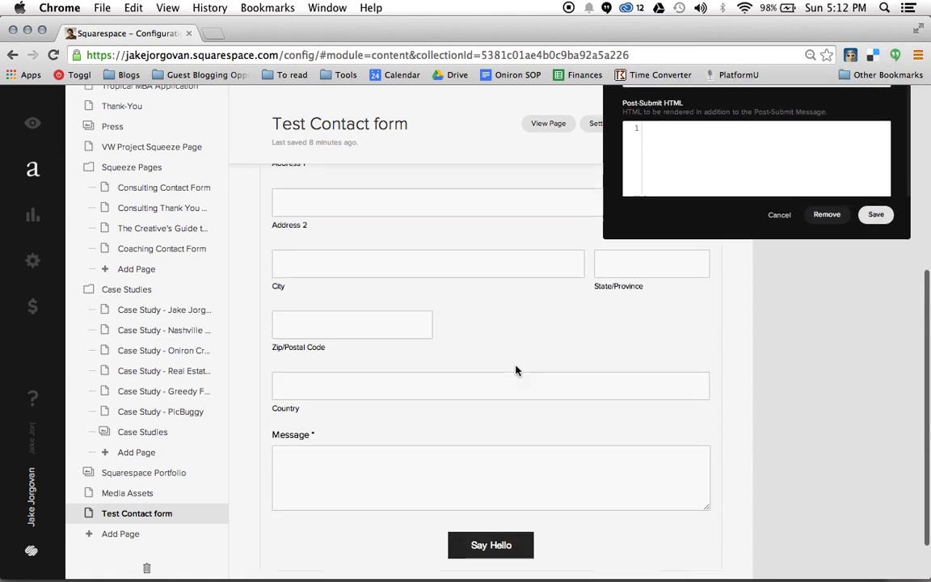
scroll(516, 370, "down", 1)
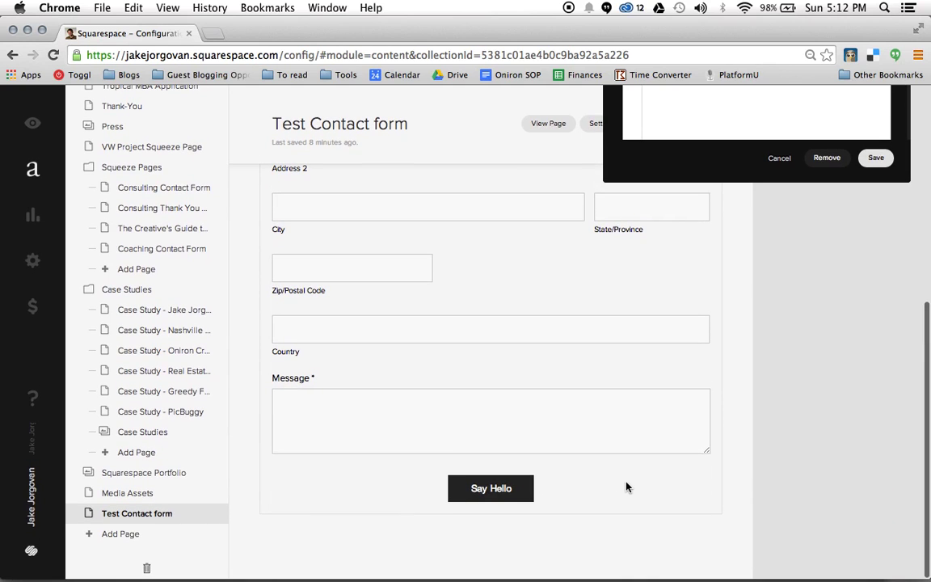
scroll(546, 493, "up", 5)
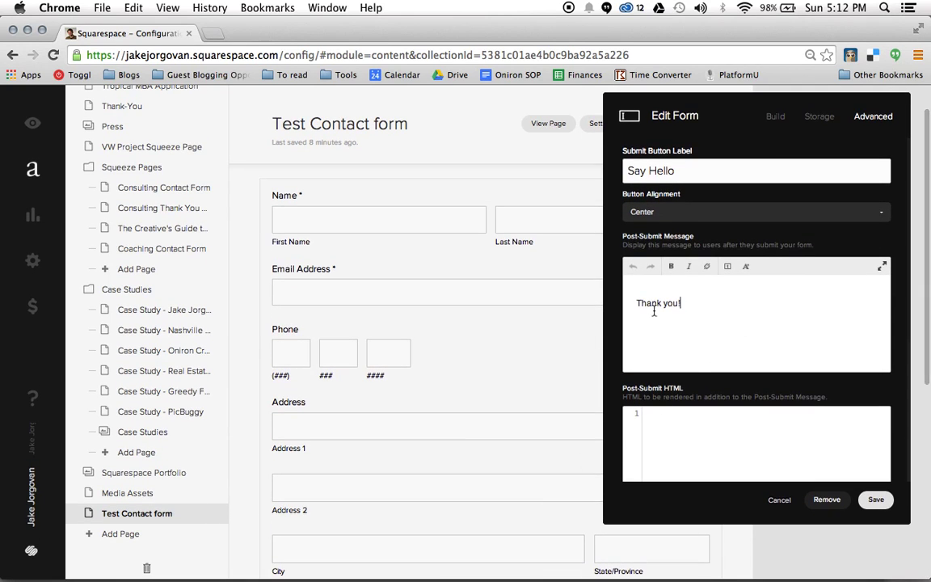
triple_click(632, 301)
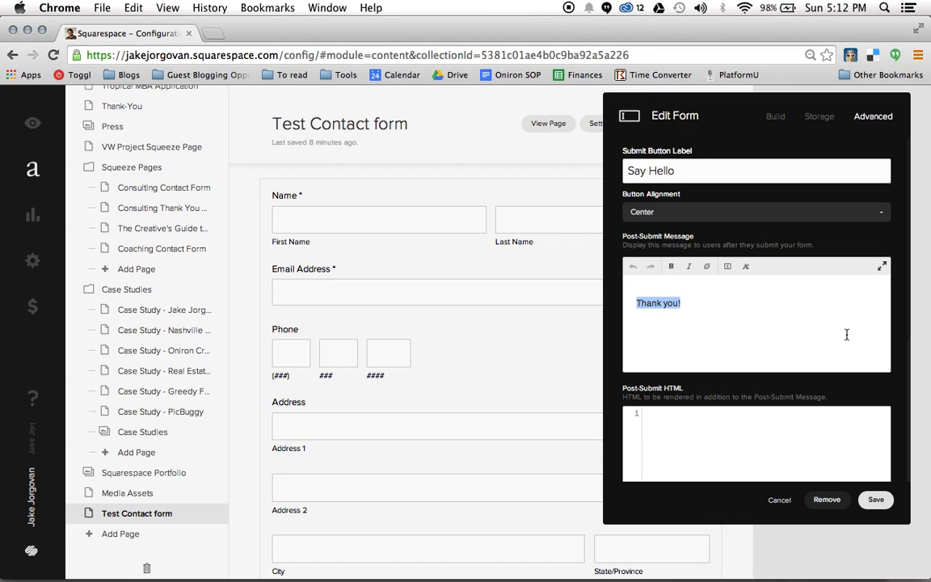
type("Thank you for ")
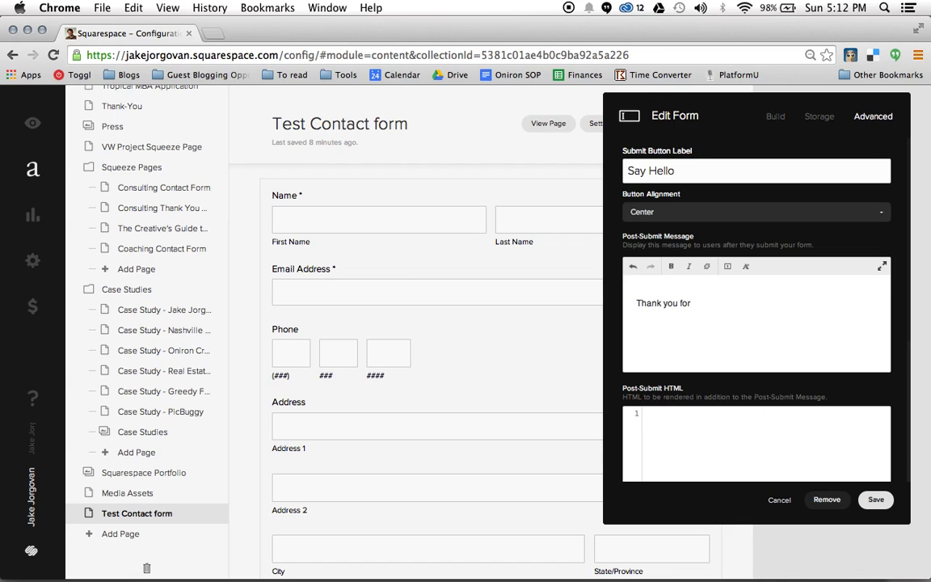
type("contacting us, we will get back with you sh")
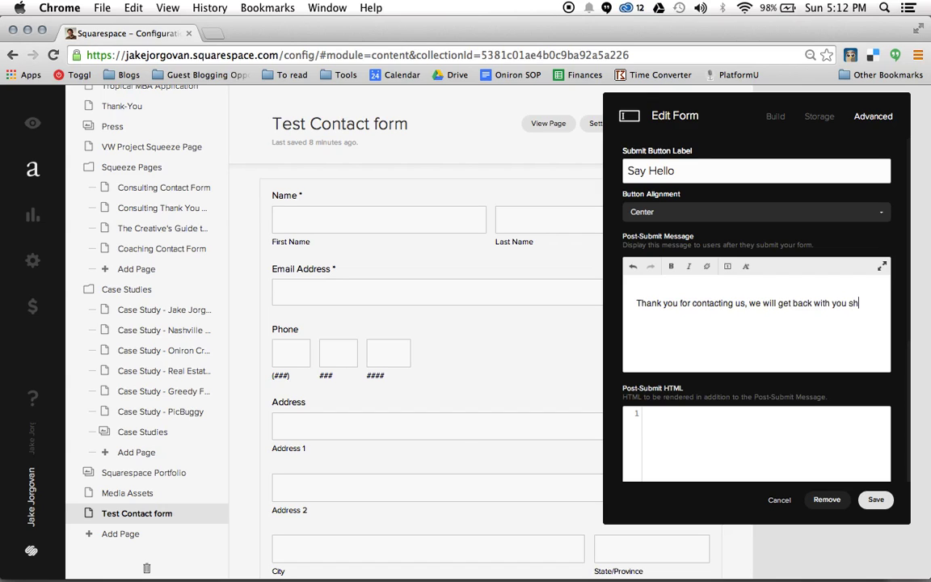
type("ortly.")
scroll(726, 422, "down", 2)
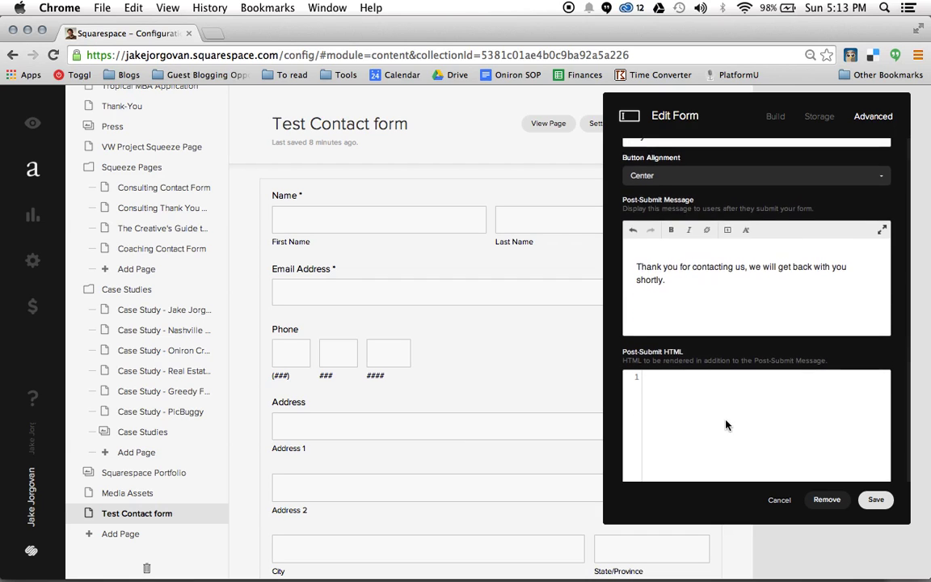
scroll(725, 423, "up", 2)
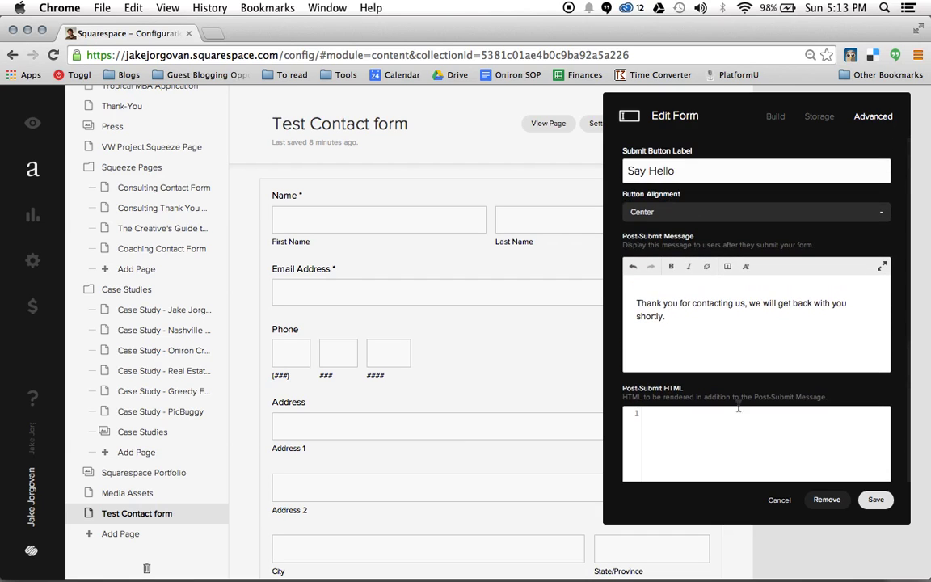